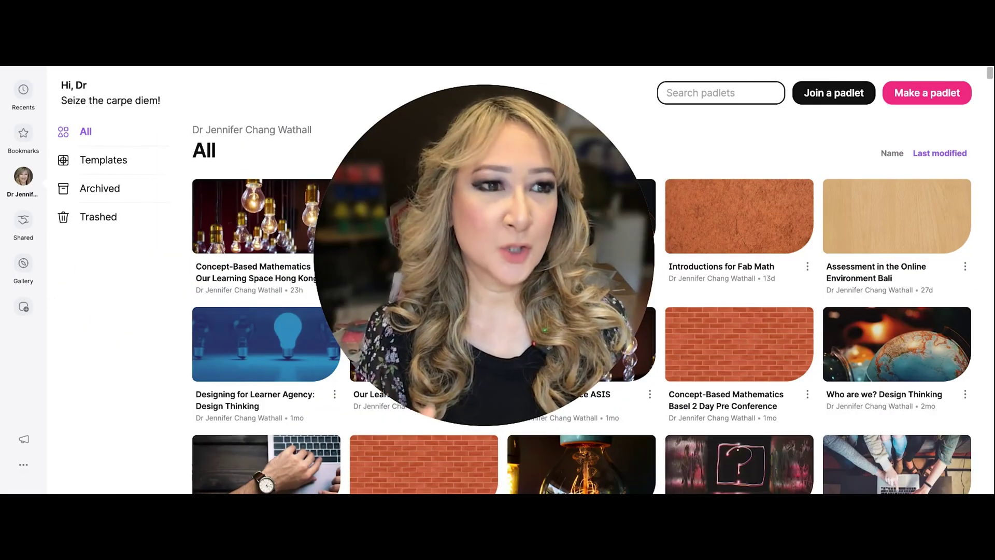
Open Make a padlet and browse the Blank board, Create with AI and Suggested template options.
left_click(920, 99)
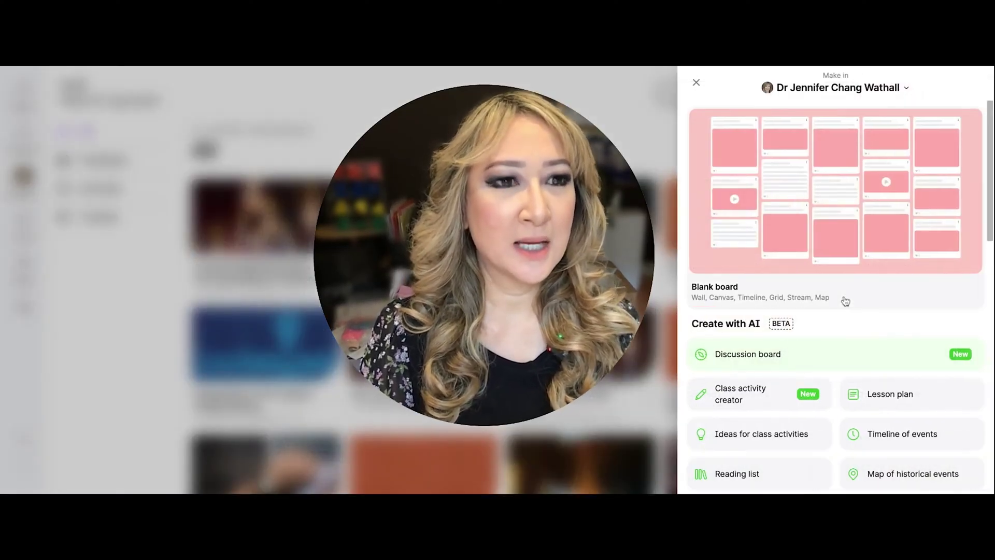
scroll(846, 301, "down", 3)
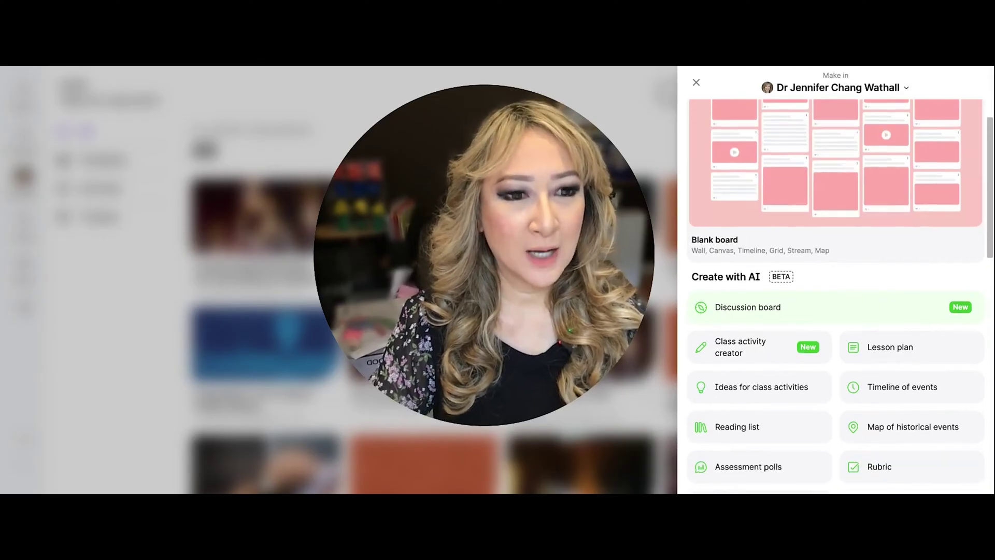
scroll(881, 286, "down", 1)
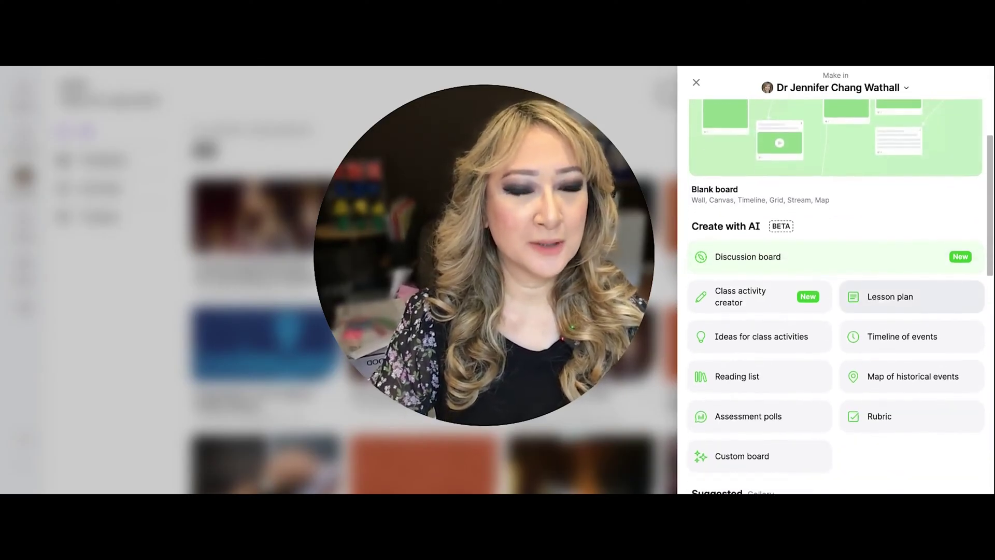
scroll(754, 239, "down", 2)
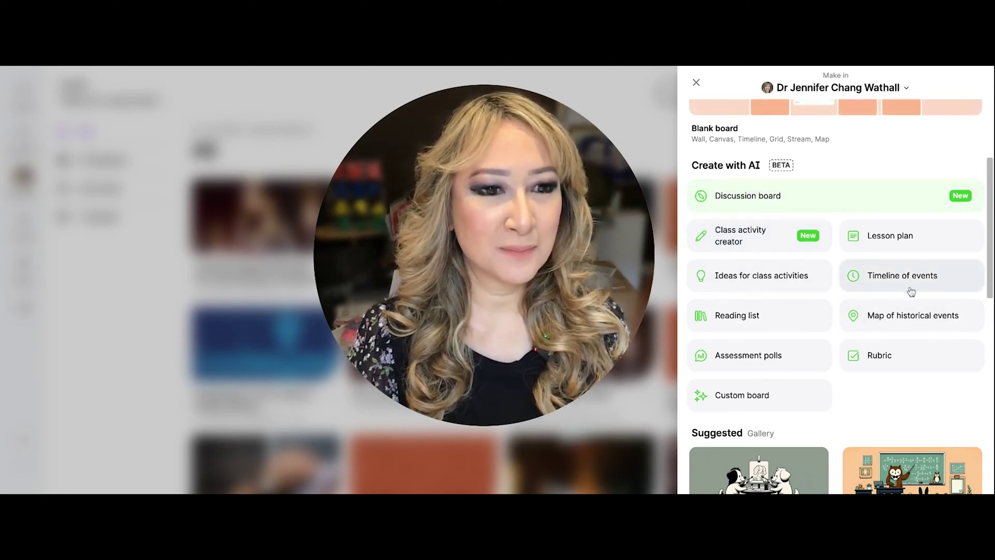
scroll(749, 273, "down", 2)
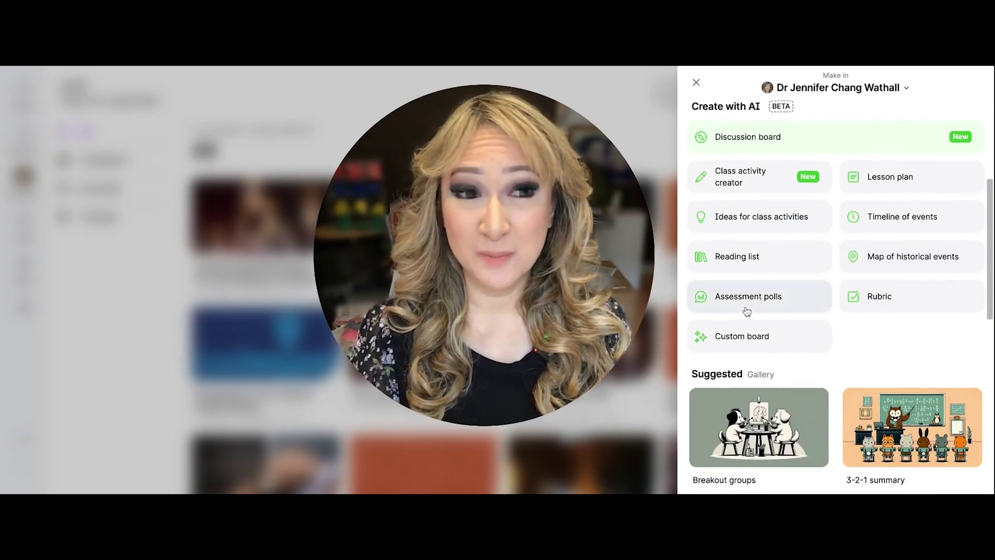
scroll(874, 337, "down", 2)
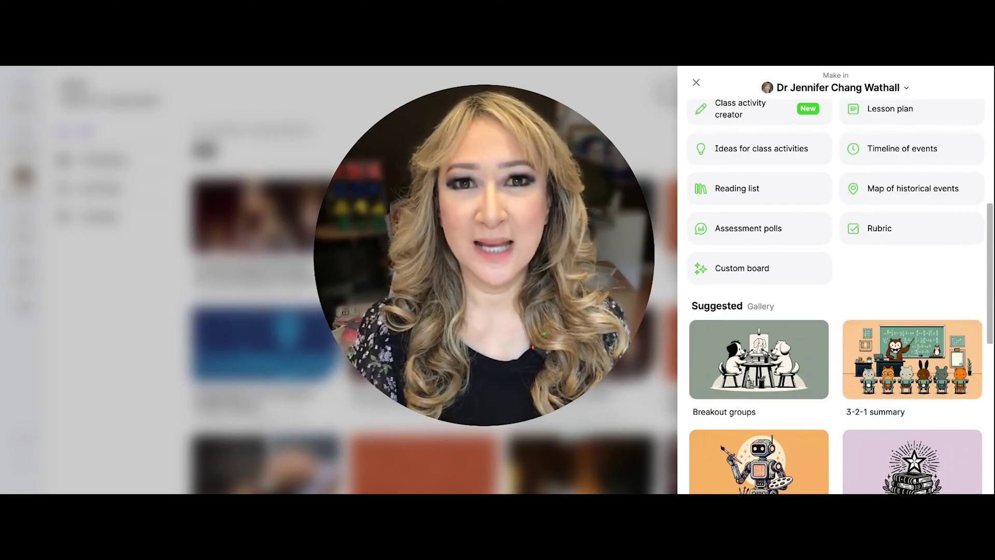
scroll(980, 358, "down", 2)
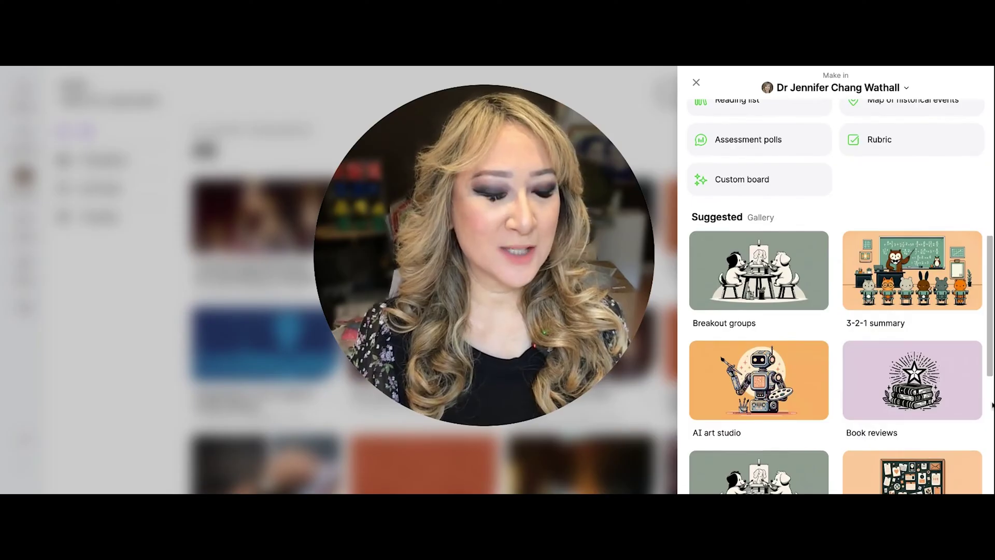
scroll(992, 405, "down", 1)
scroll(992, 405, "down", 1)
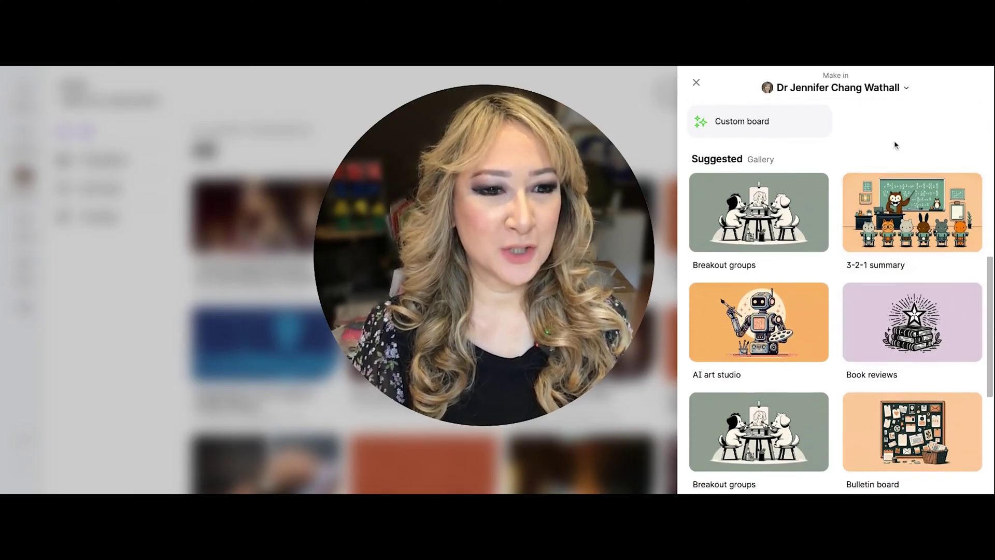
scroll(895, 146, "down", 2)
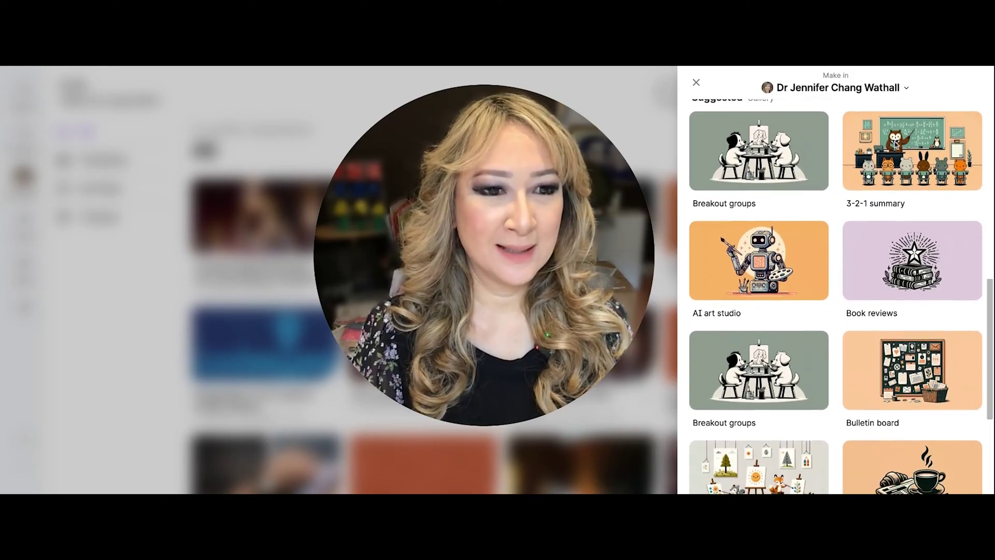
scroll(908, 182, "down", 5)
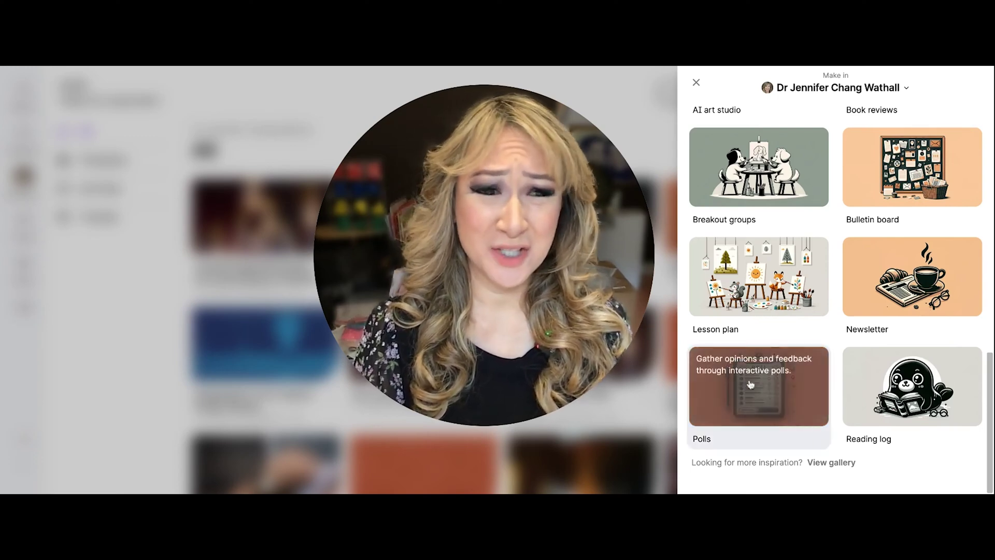
scroll(906, 470, "up", 8)
scroll(906, 471, "up", 4)
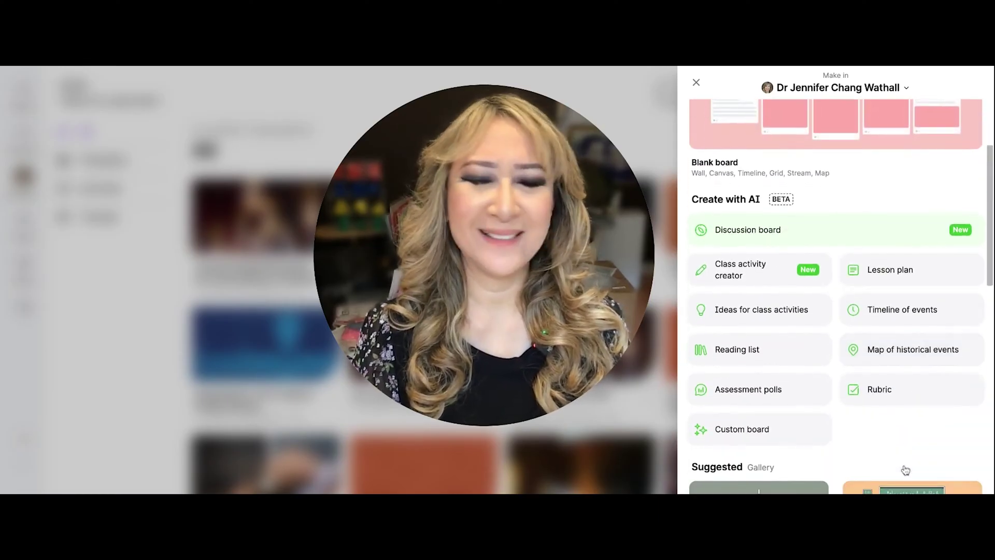
Start an AI Discussion board padlet and preview its Configure, Post and Share setup steps.
left_click(962, 234)
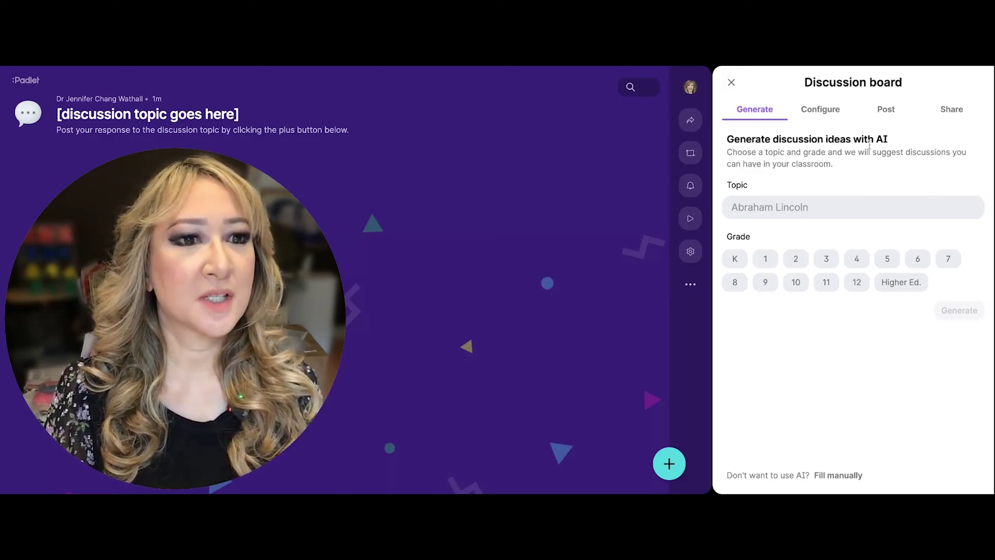
left_click(827, 112)
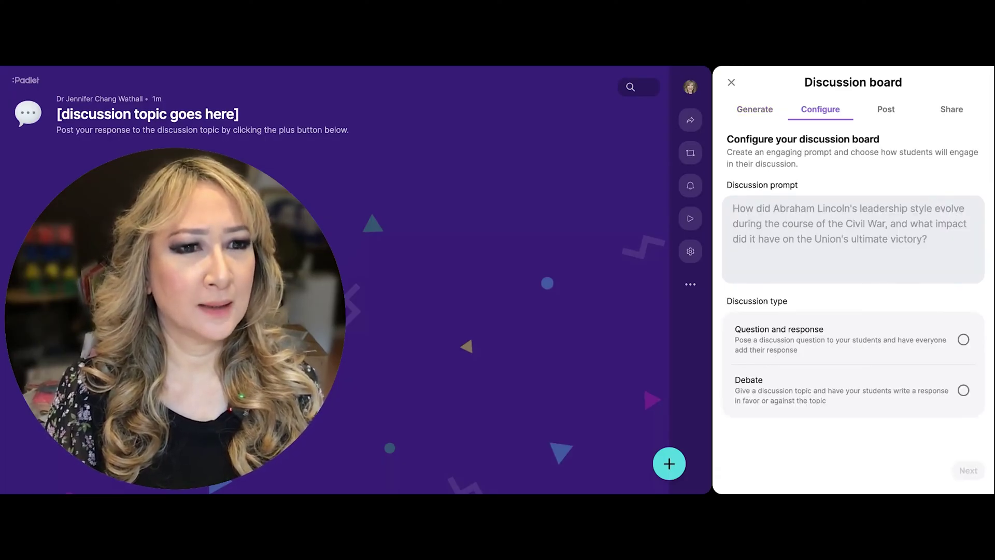
left_click(885, 112)
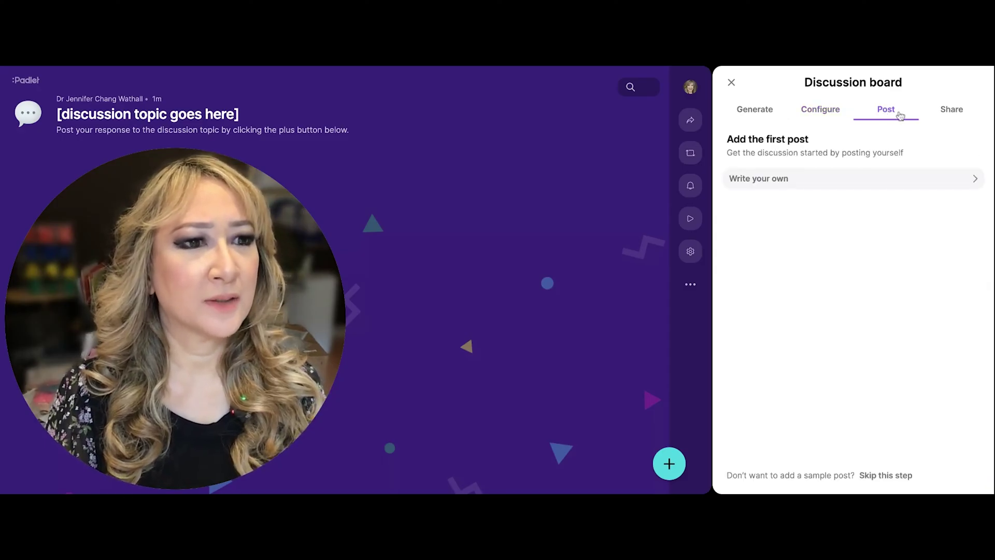
left_click(959, 115)
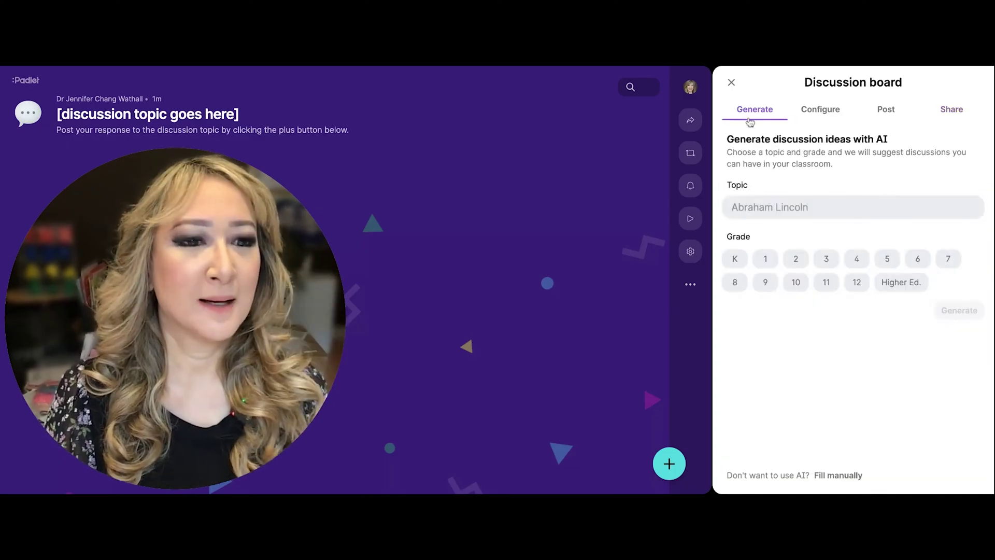
Generate discussion ideas for topic 'Calculus' at grade 11 and review the four suggestions.
left_click(827, 208)
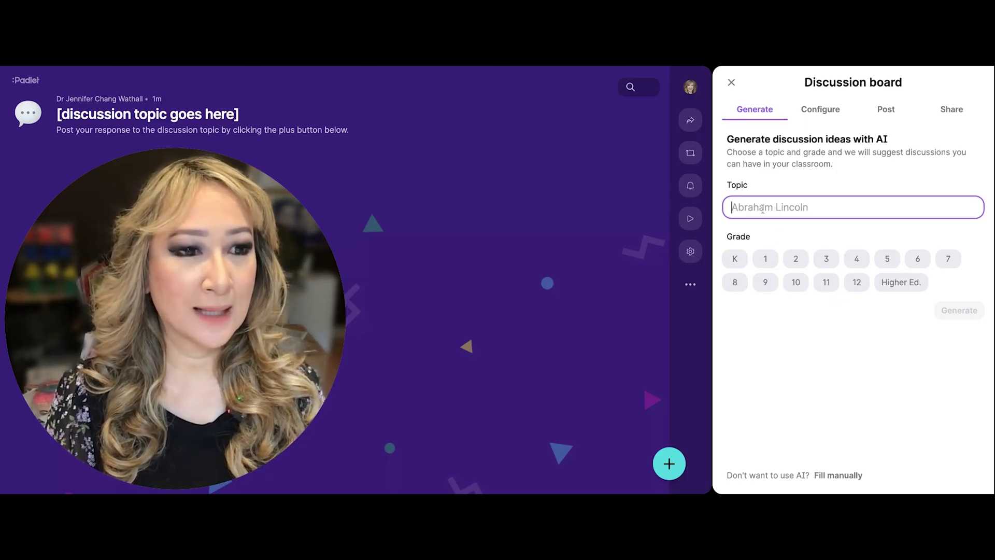
type("C")
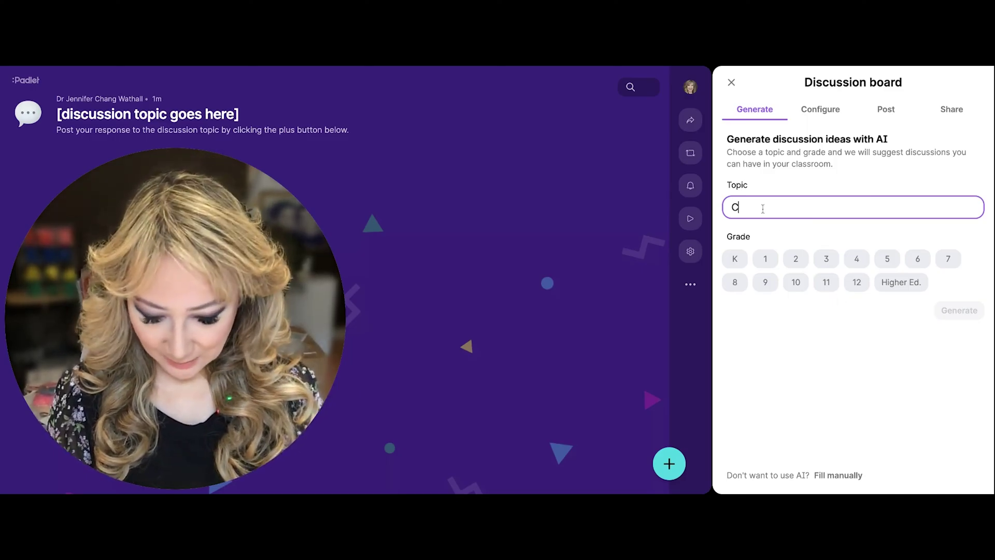
type("alculus")
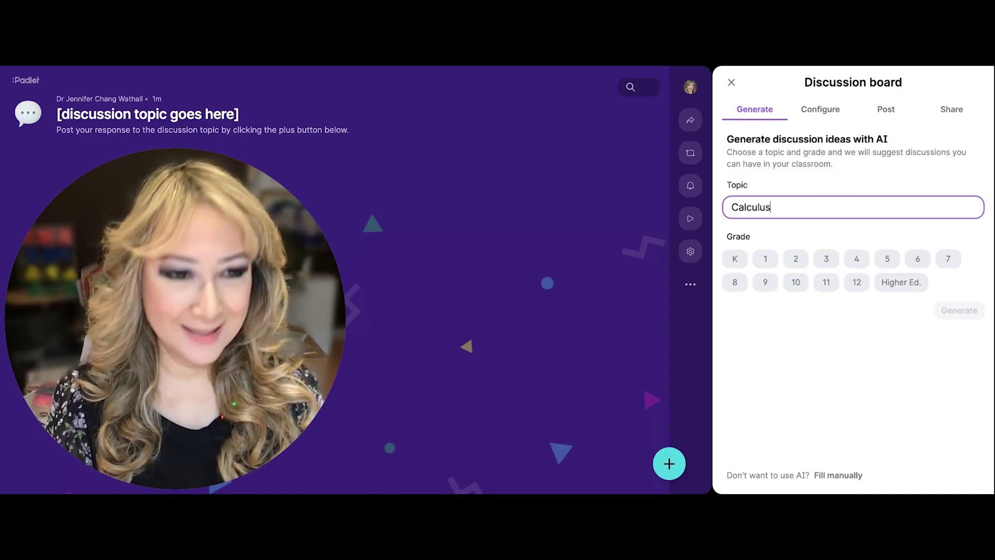
left_click(826, 282)
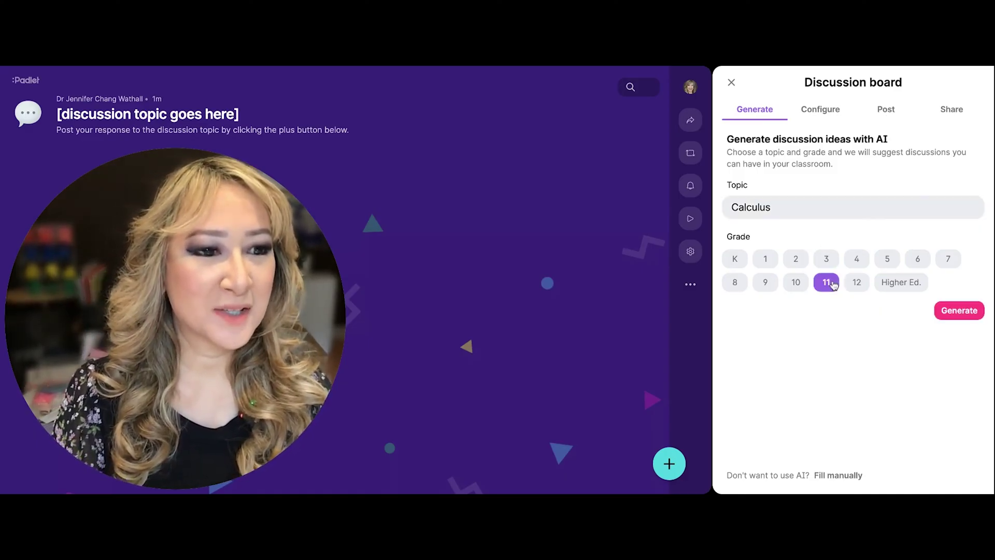
left_click(951, 313)
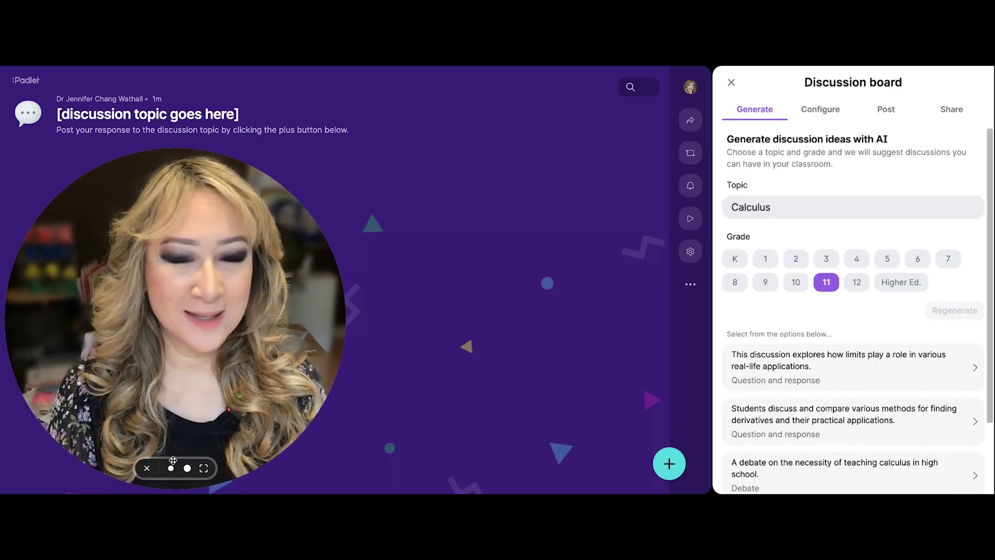
scroll(828, 325, "down", 3)
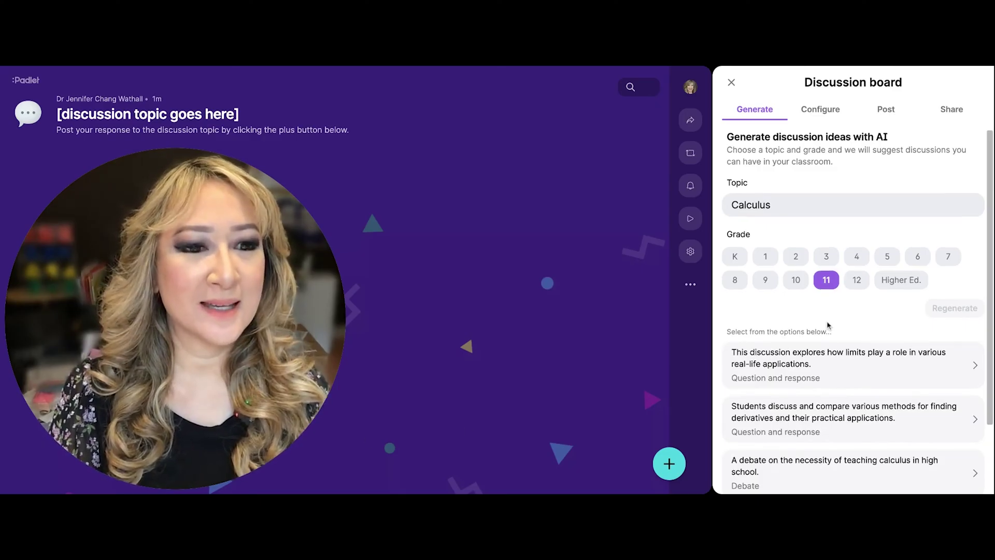
scroll(828, 325, "down", 1)
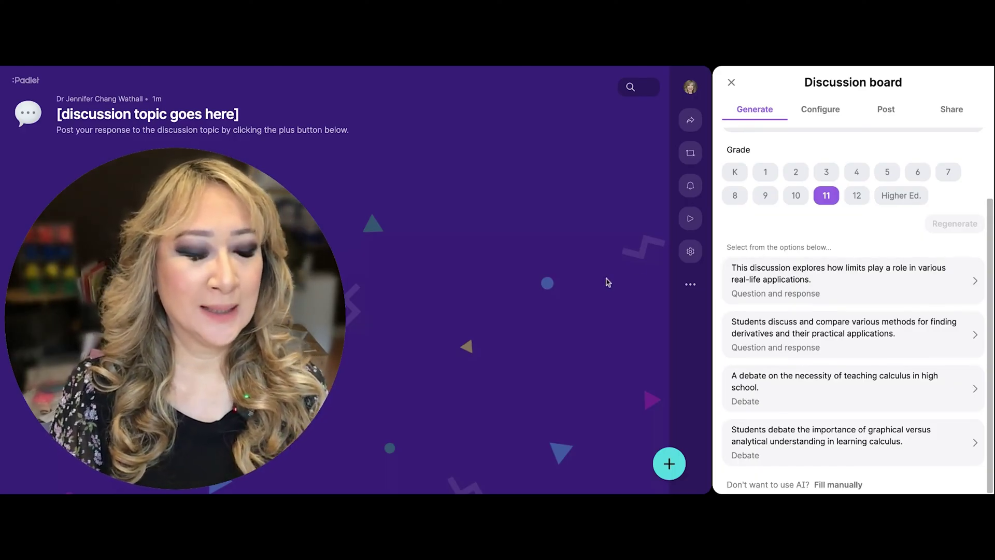
Choose the limits-in-real-life idea as the board question and continue to the Post step.
left_click(794, 283)
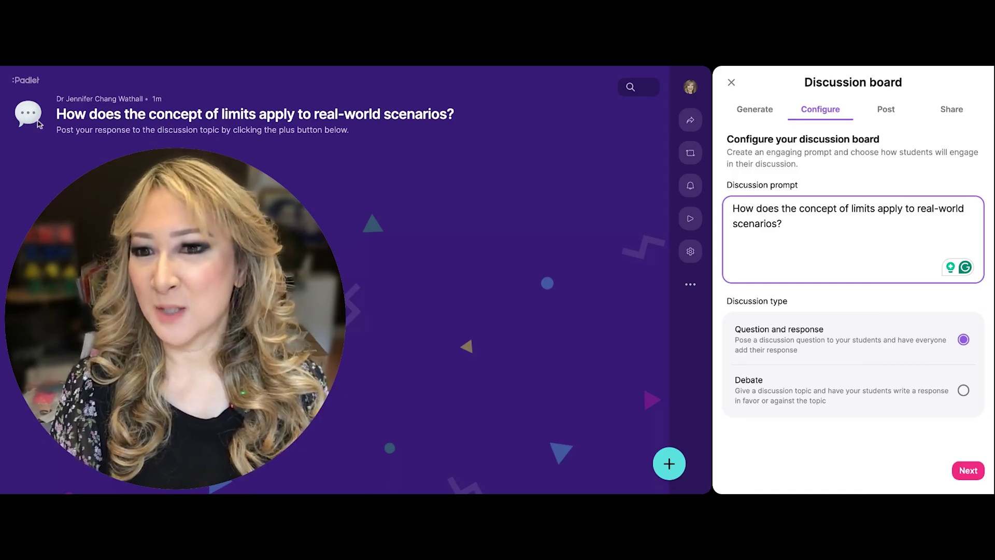
left_click(974, 471)
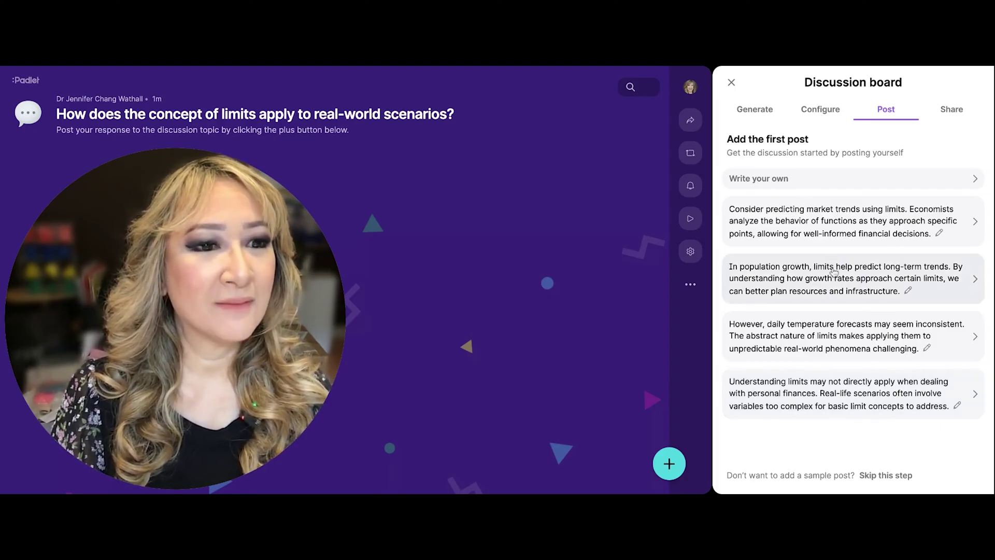
Post the market-trends sample as the first post and finish the setup guide.
left_click(821, 225)
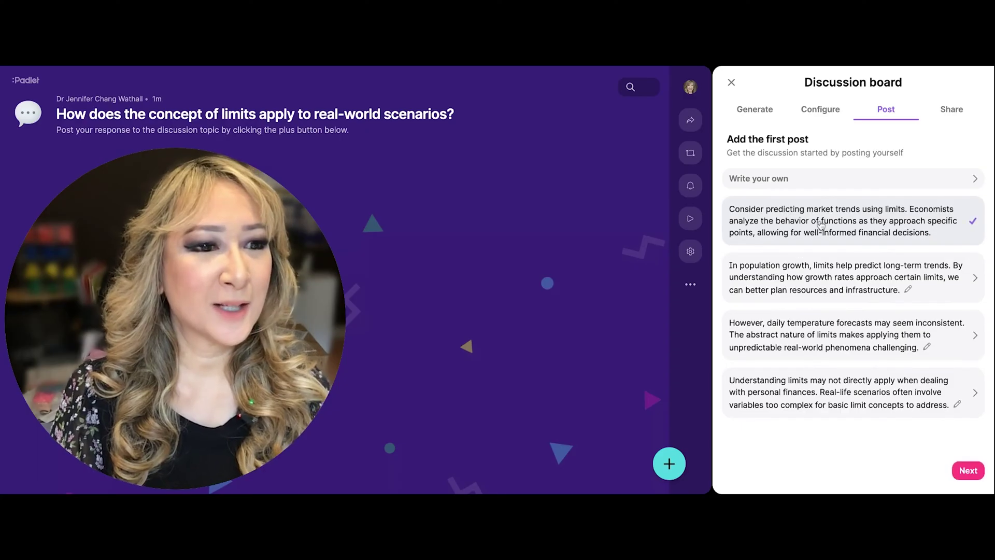
left_click(967, 472)
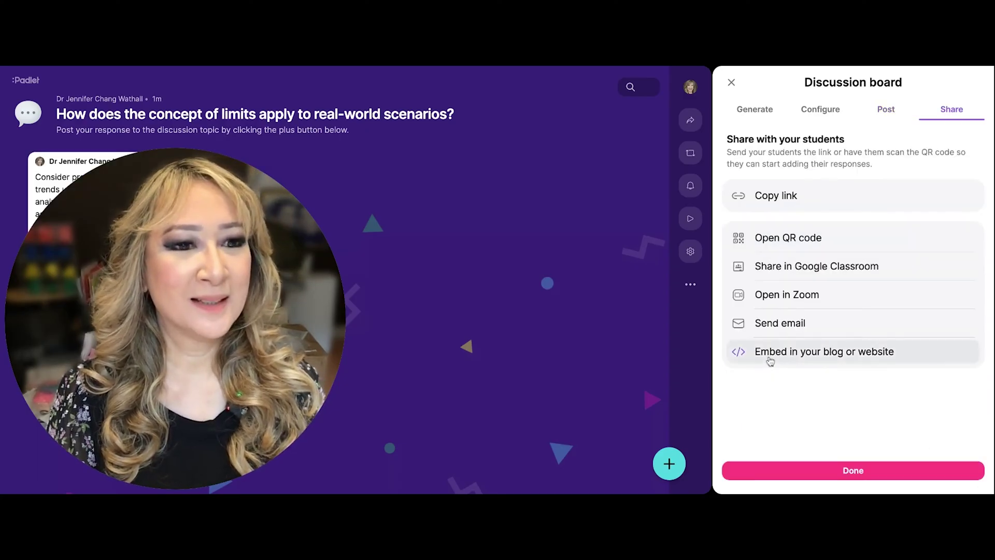
left_click(812, 470)
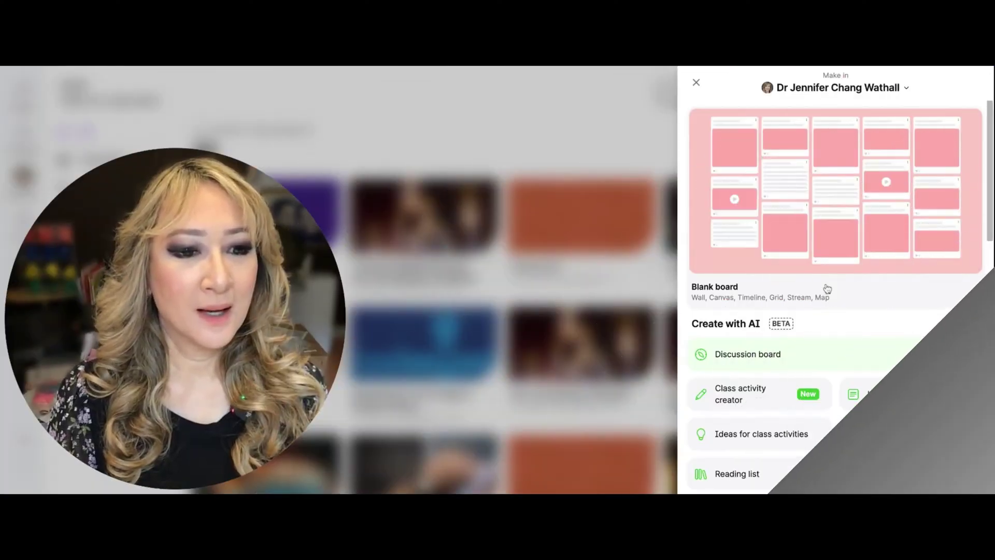
Create an Ideas for class activities board with subject 'math', Grades 2 and 6, topic 'addition'.
scroll(824, 289, "down", 3)
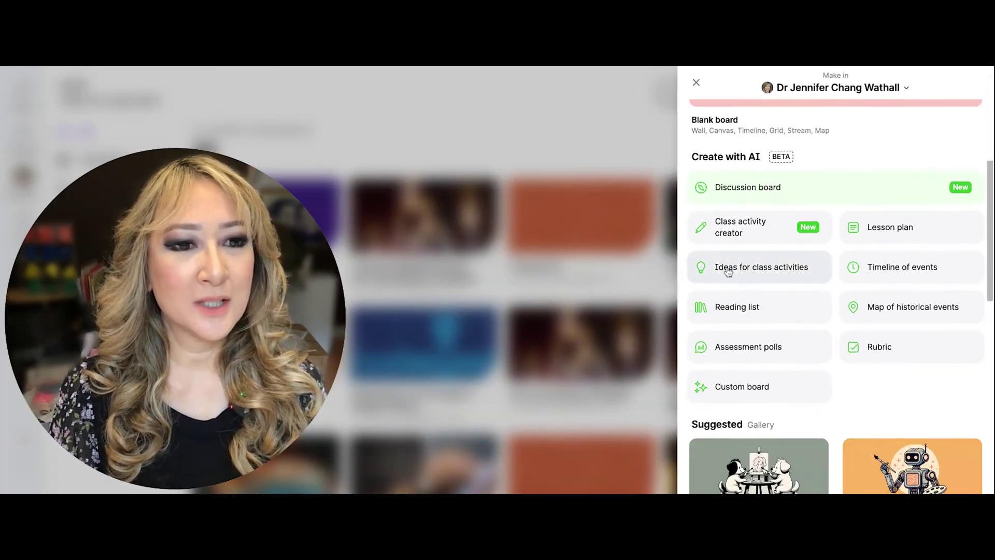
left_click(729, 268)
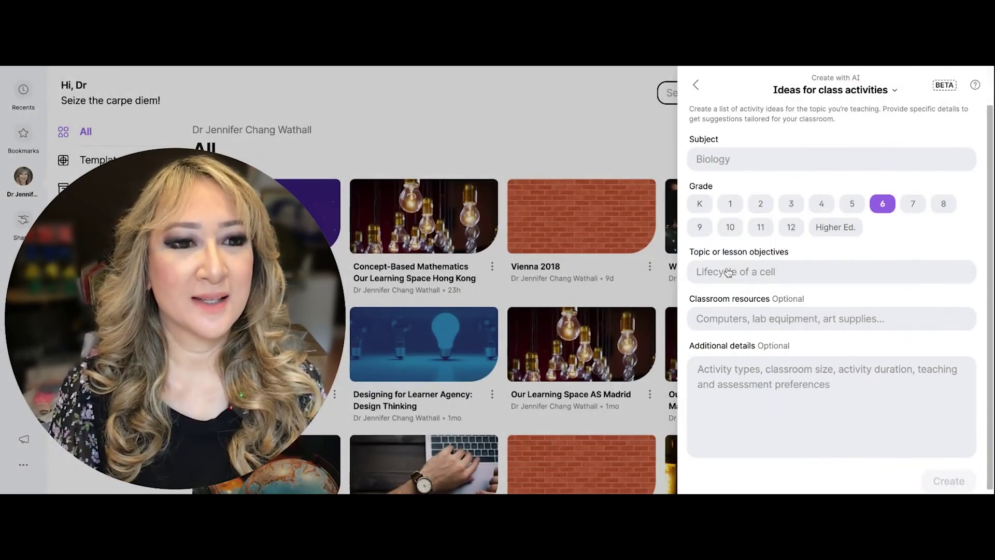
left_click(747, 155)
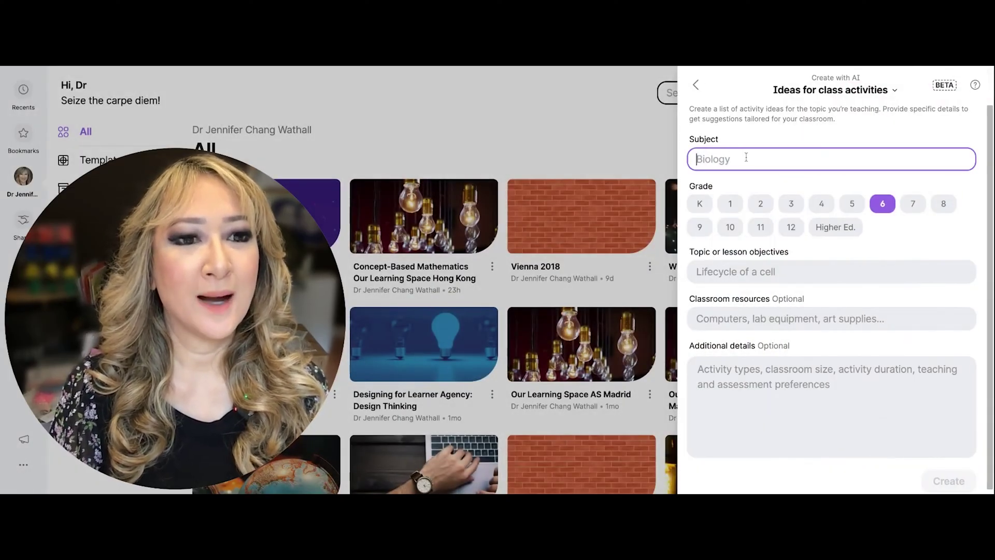
type("math")
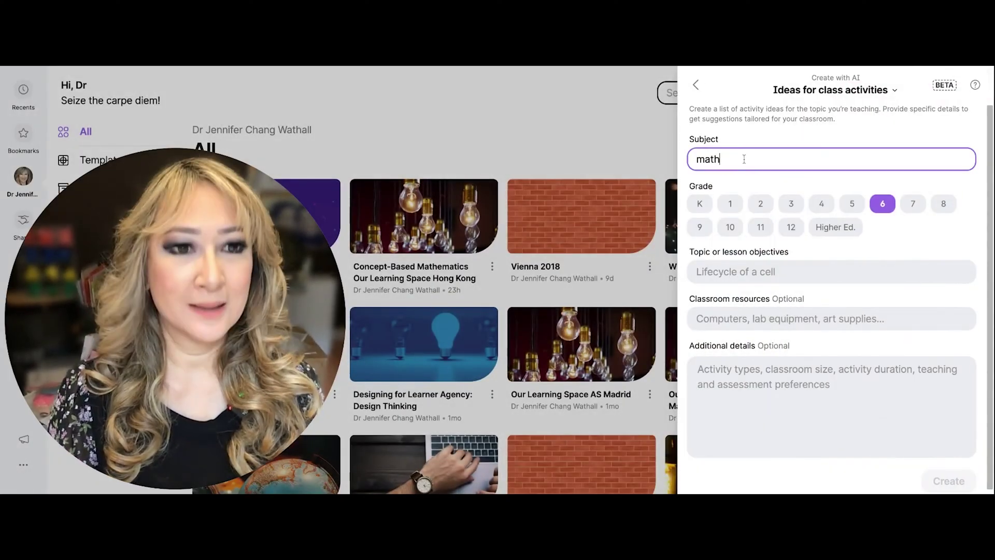
left_click(763, 205)
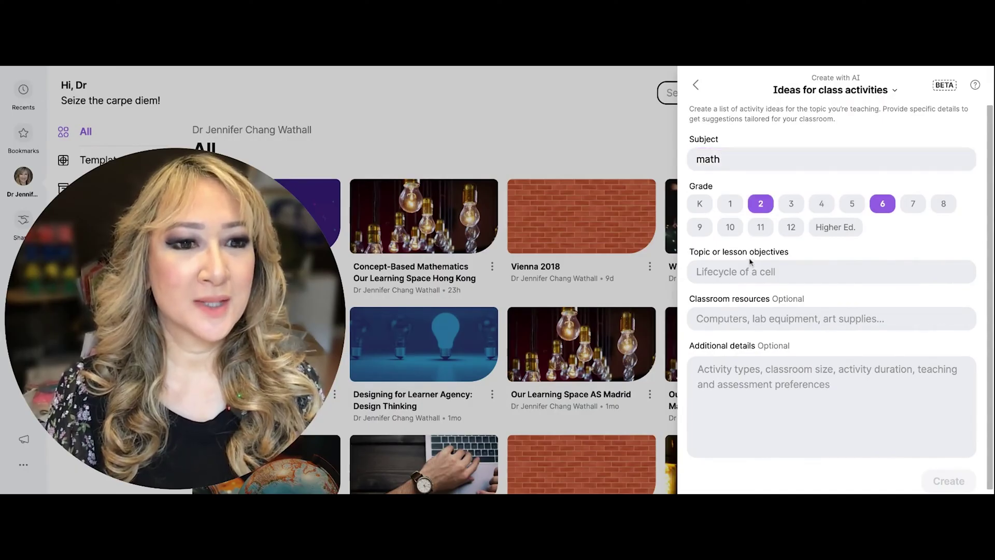
left_click(719, 269)
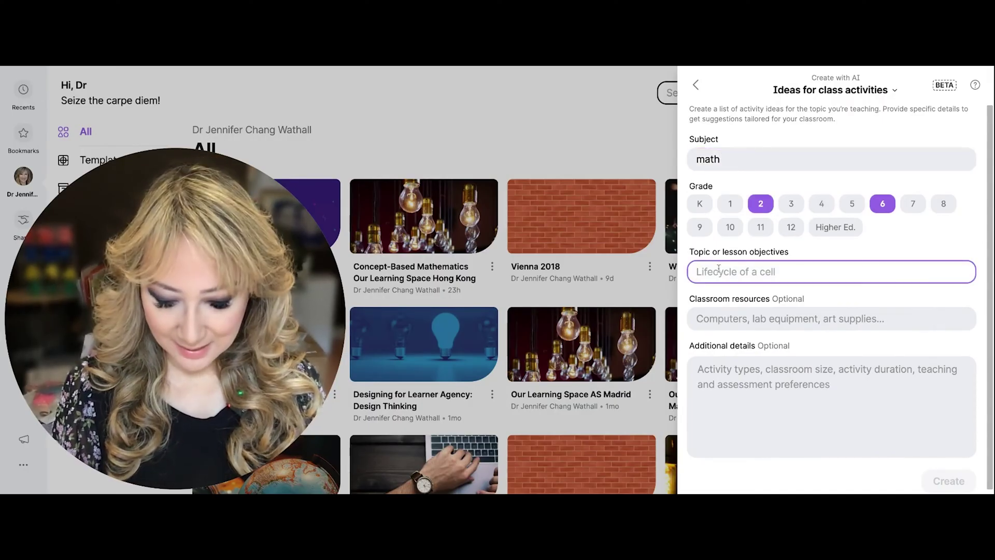
type("addition")
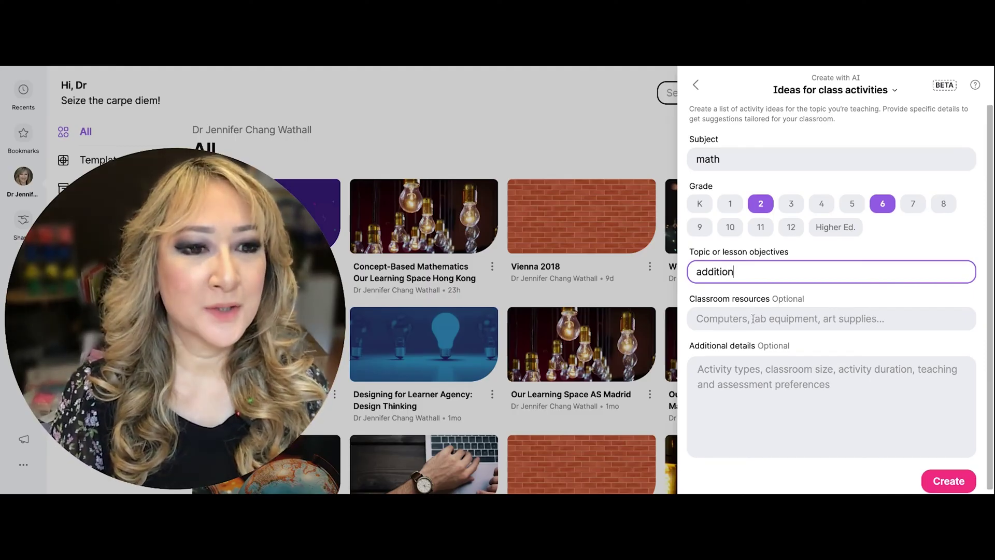
left_click(761, 323)
left_click(784, 398)
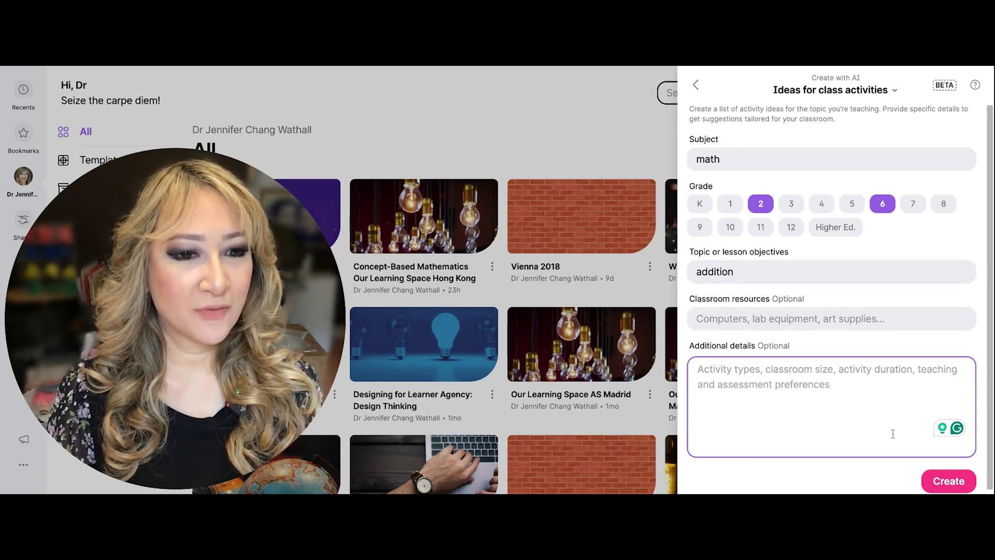
left_click(943, 482)
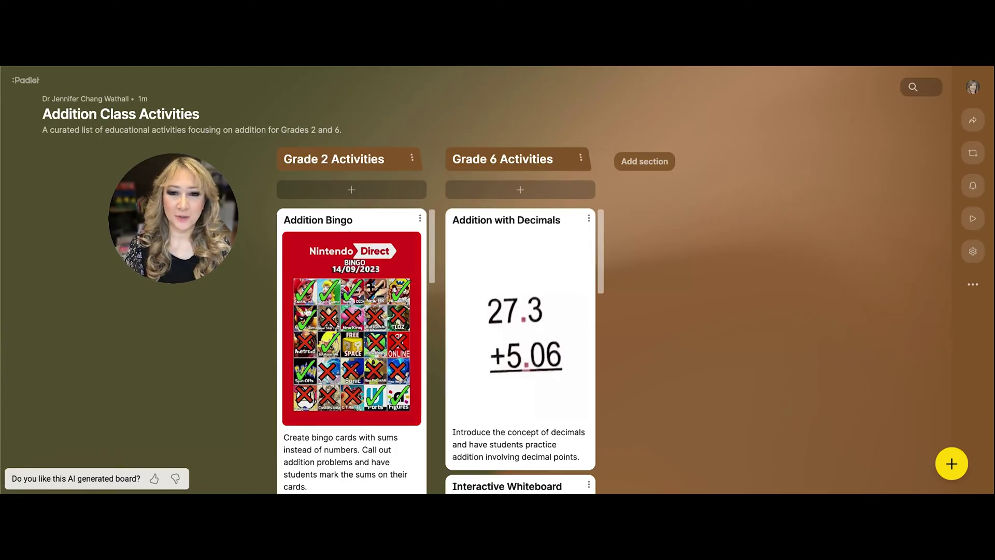
Scroll through the Grade 2 and Grade 6 activity posts on the Addition Class Activities board.
scroll(342, 351, "down", 3)
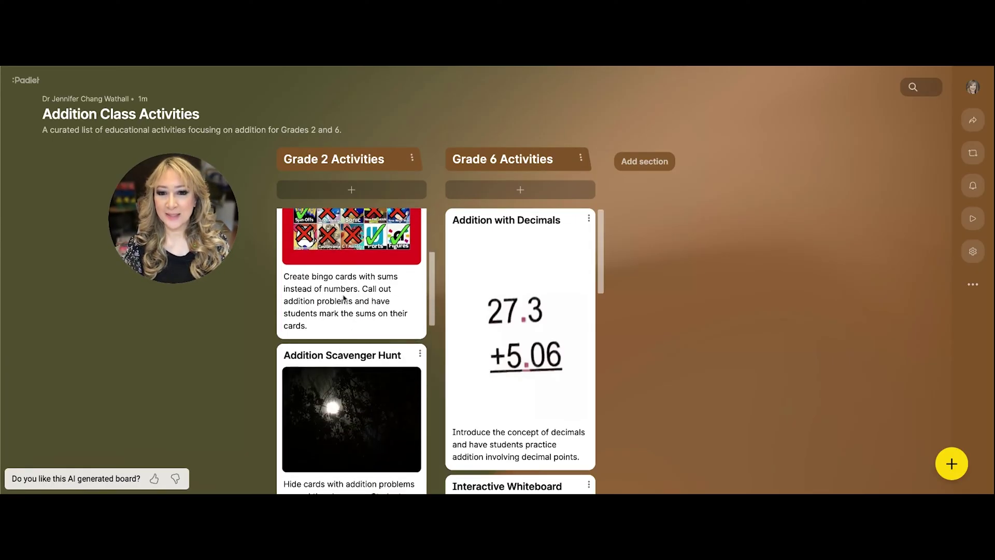
scroll(338, 337, "down", 3)
scroll(336, 333, "down", 2)
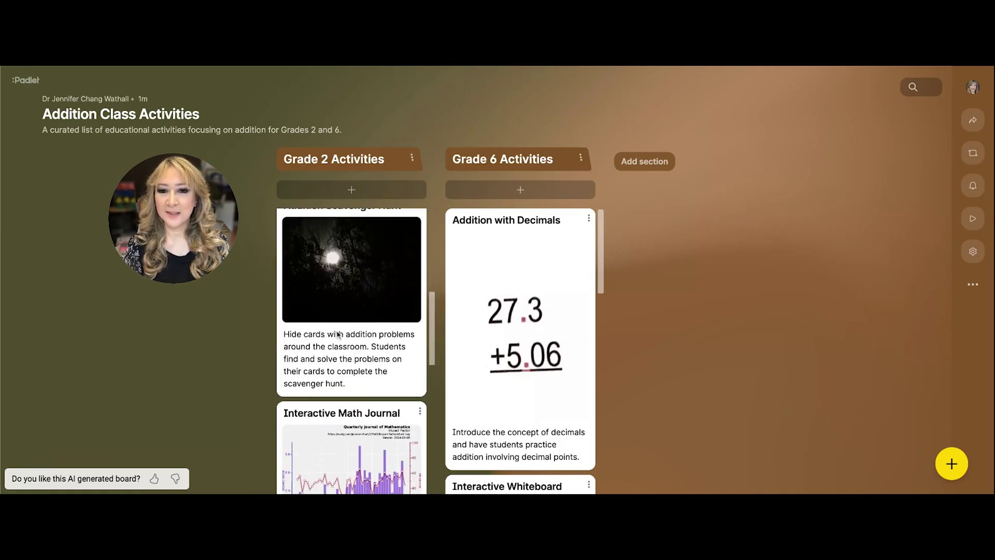
scroll(352, 351, "down", 3)
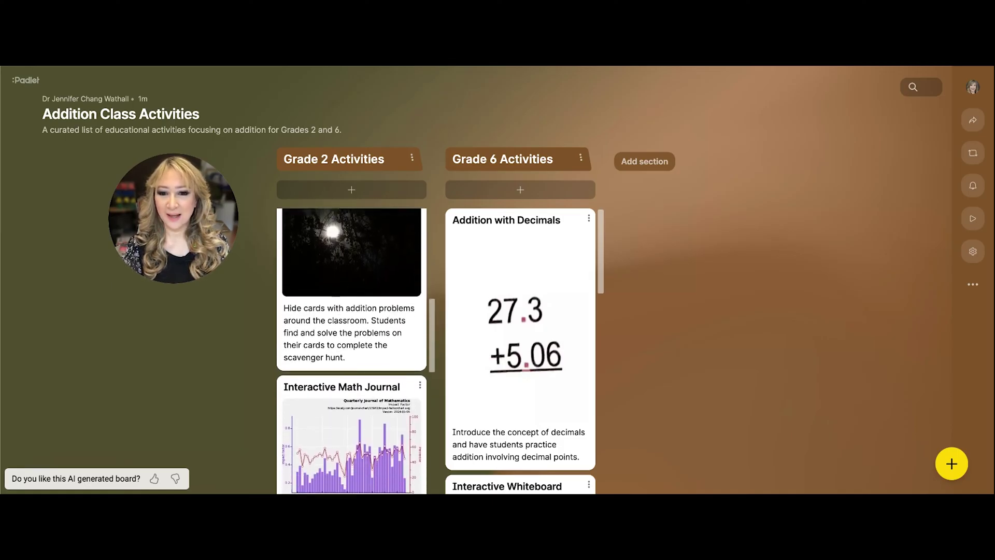
scroll(351, 351, "down", 6)
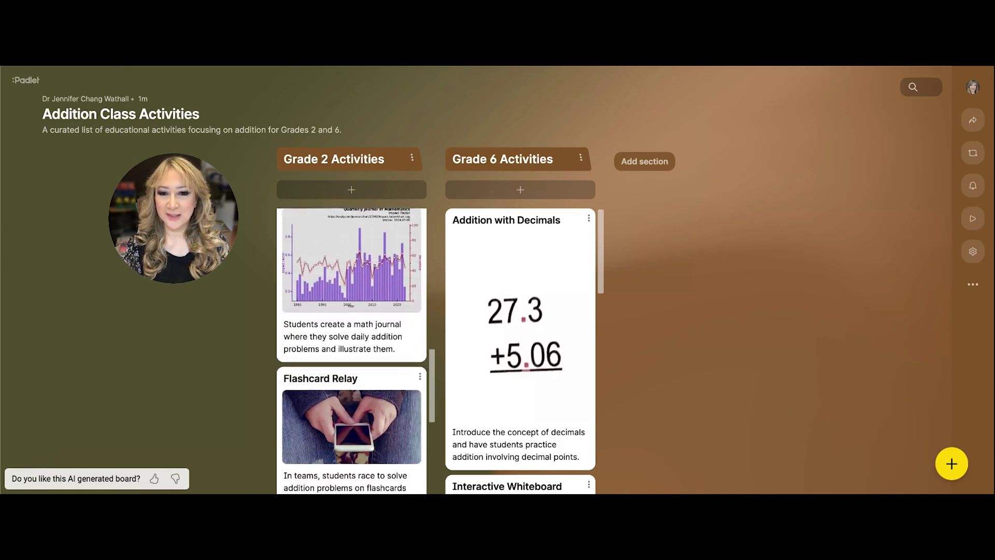
scroll(352, 350, "down", 4)
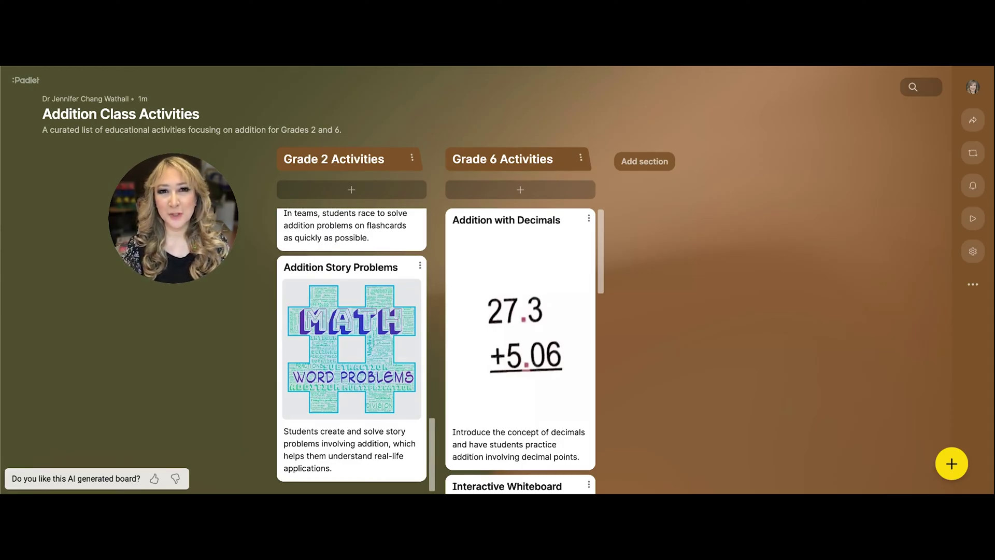
scroll(339, 349, "down", 1)
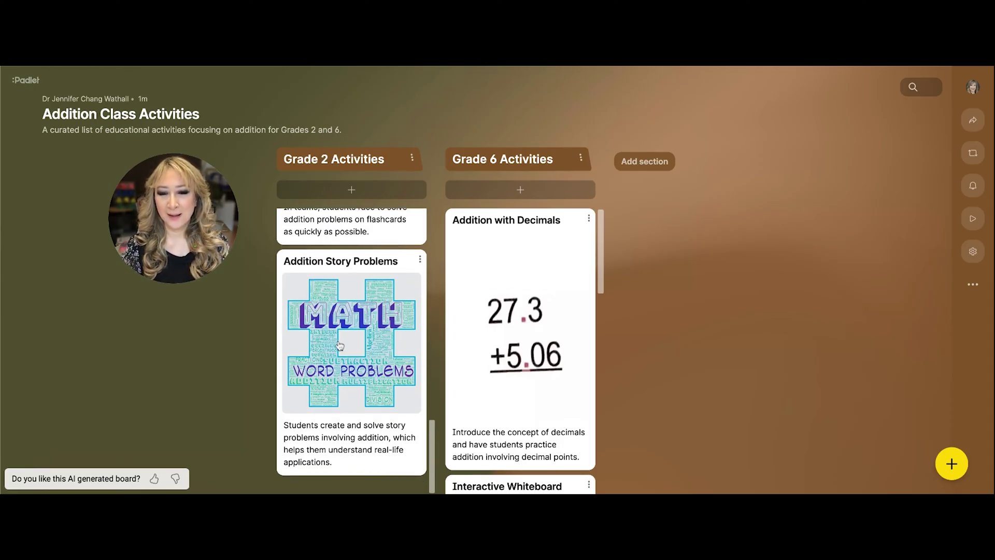
scroll(340, 349, "up", 10)
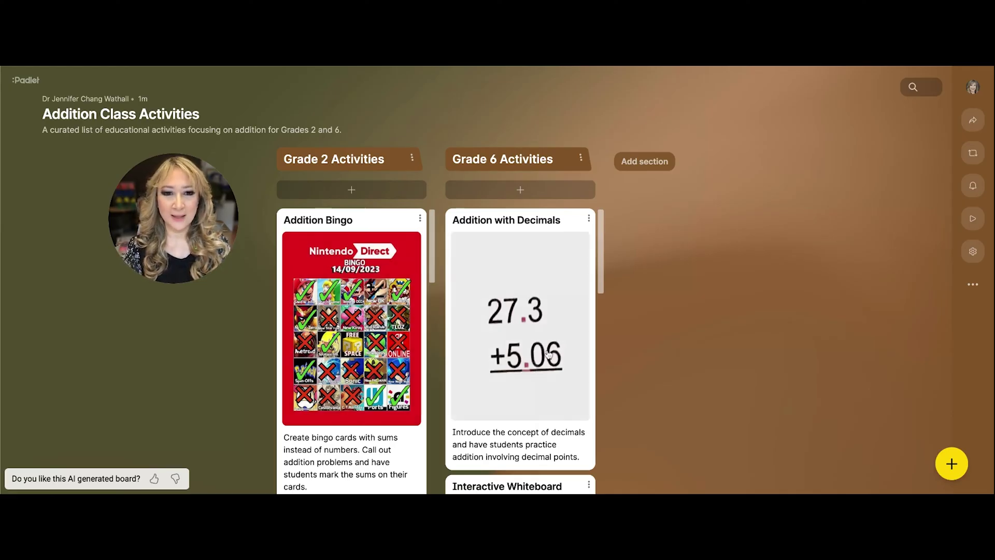
scroll(559, 352, "down", 1)
scroll(558, 352, "up", 1)
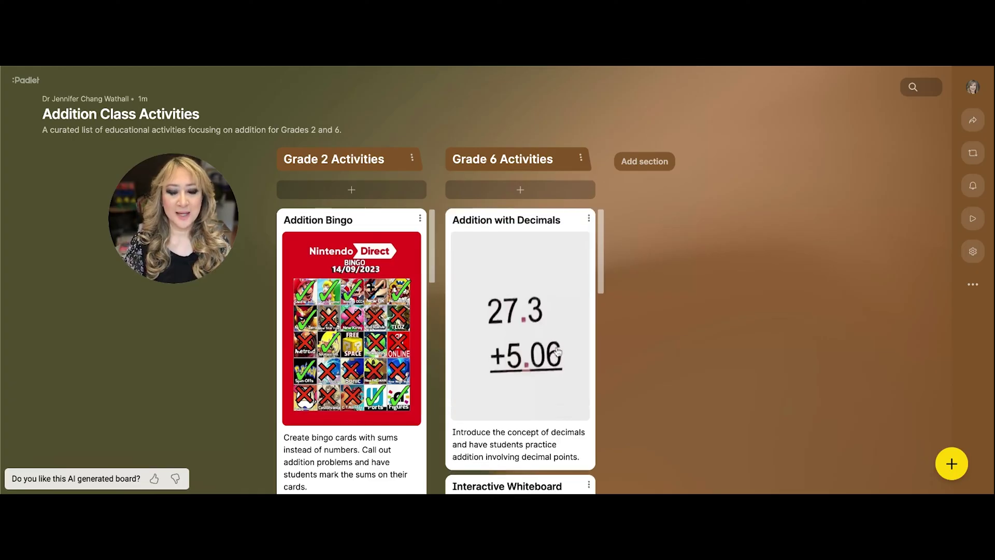
scroll(558, 352, "down", 1)
scroll(558, 350, "up", 1)
scroll(558, 351, "down", 4)
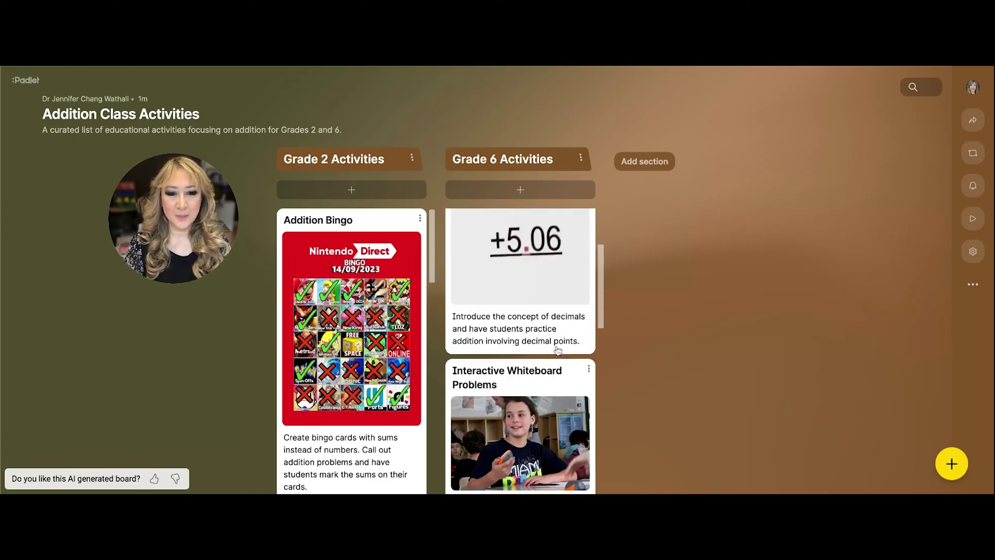
scroll(558, 351, "down", 5)
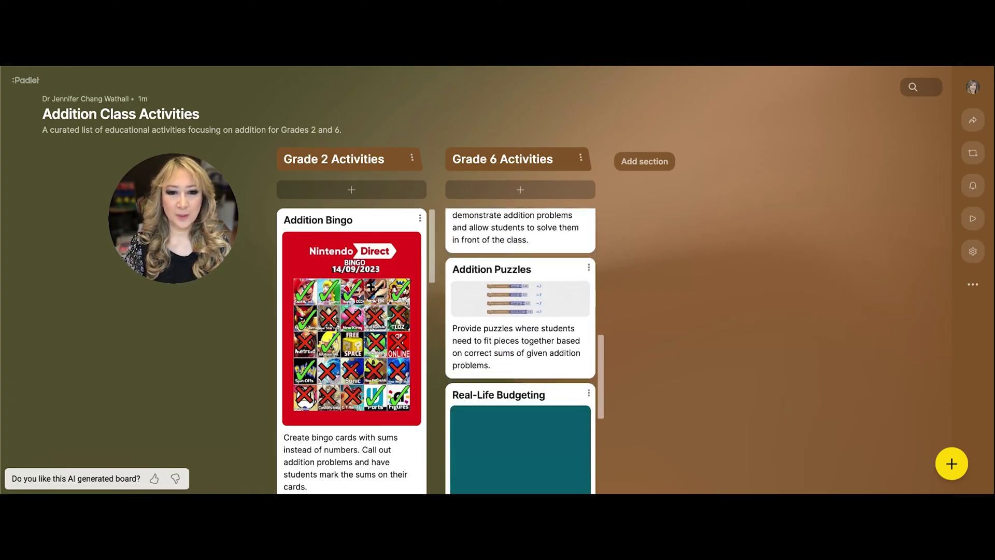
scroll(521, 351, "down", 3)
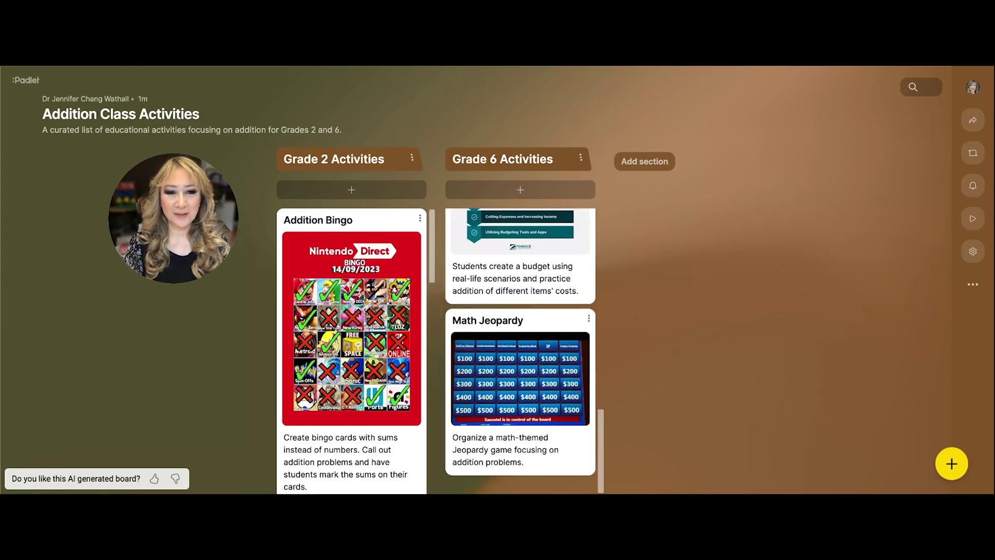
scroll(521, 351, "up", 13)
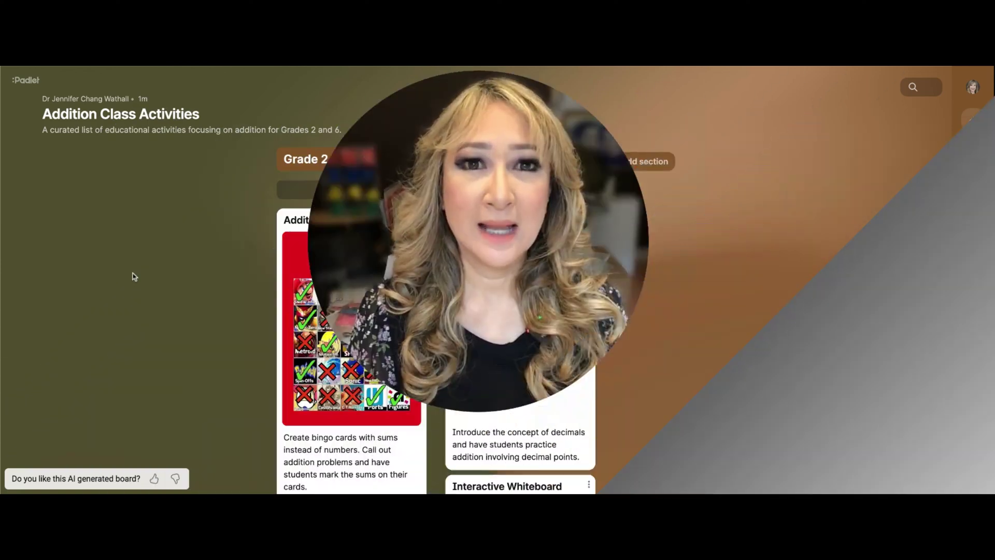